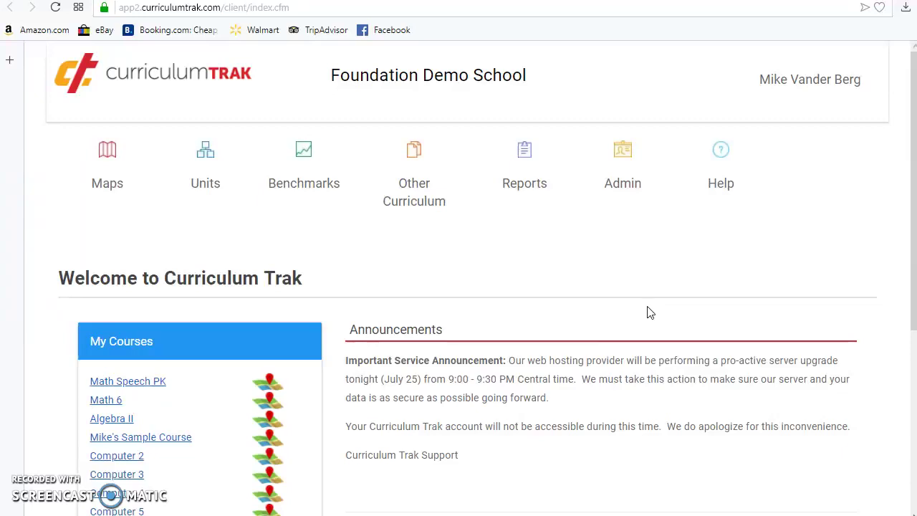
Open the curriculum map for the Math 6 course.
click(652, 257)
click(93, 187)
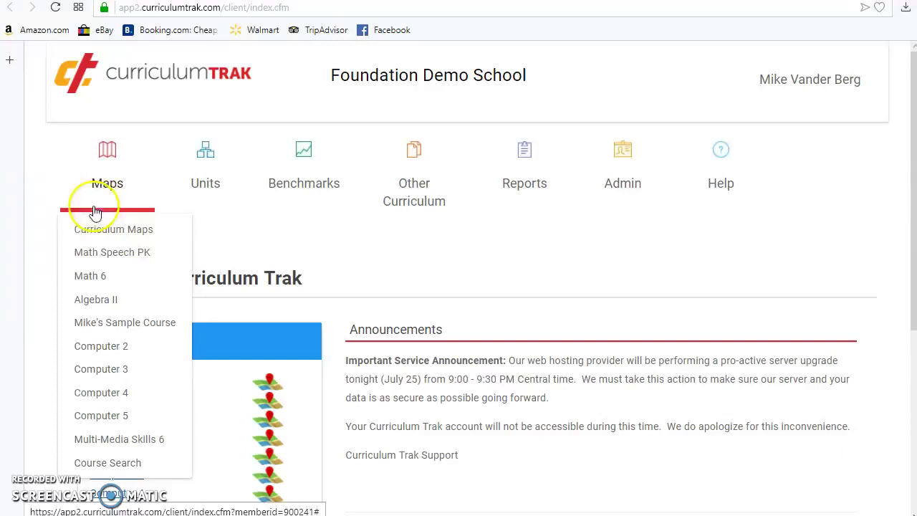
click(111, 225)
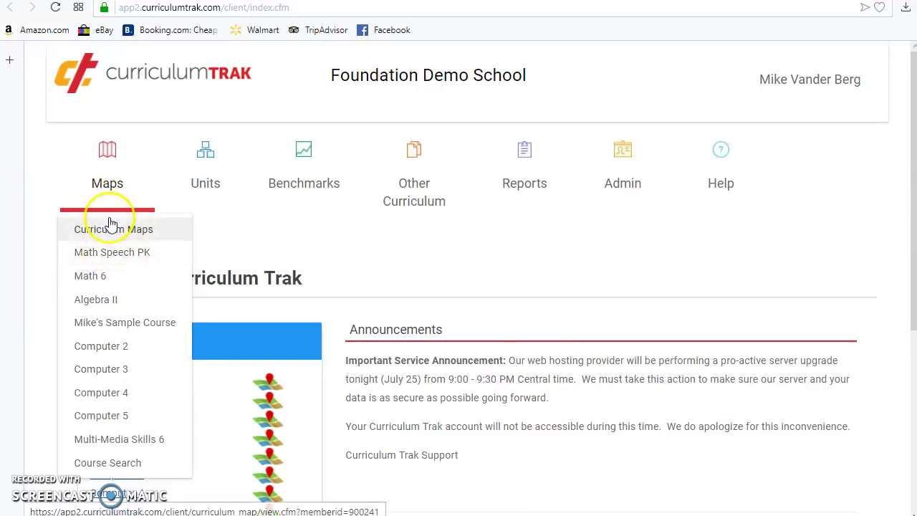
click(93, 276)
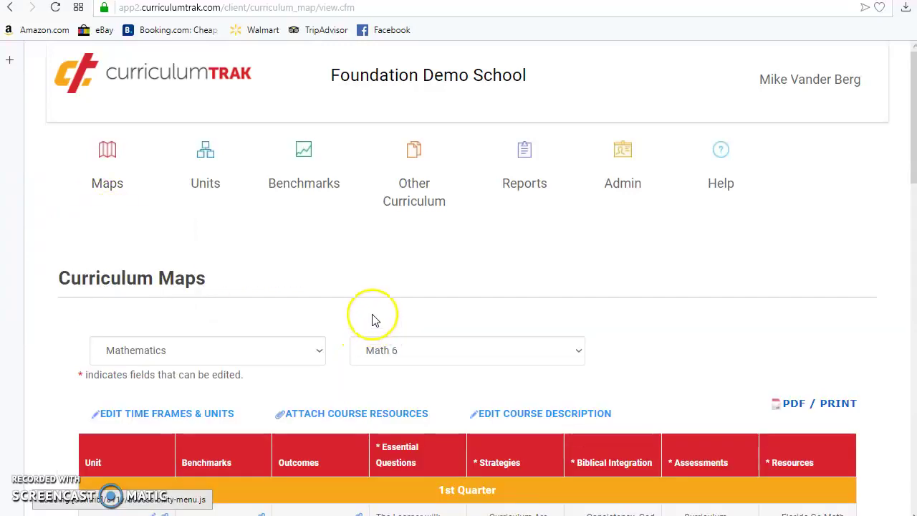
Attach outcomes ESO.A.1 and ESO.A.2 to the Numbers unit in the 1st Quarter and save.
scroll(758, 277, down, 1)
scroll(758, 277, down, 3)
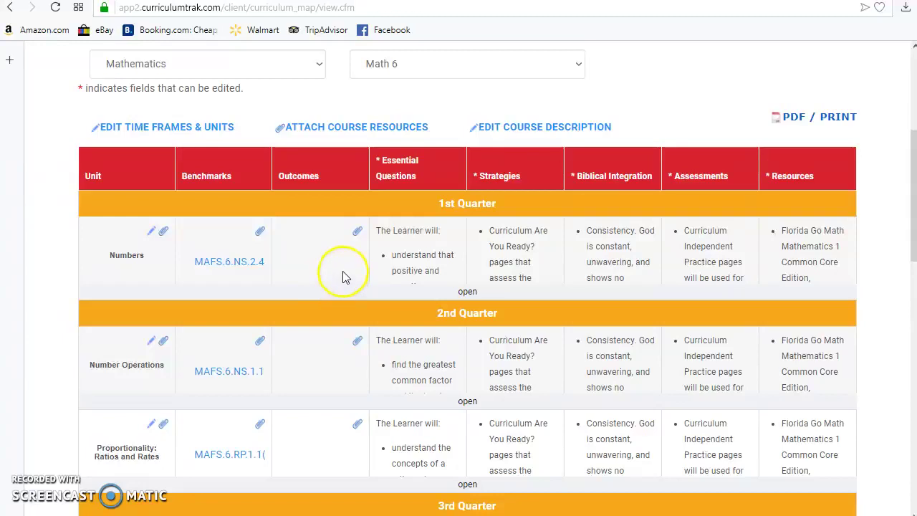
click(357, 237)
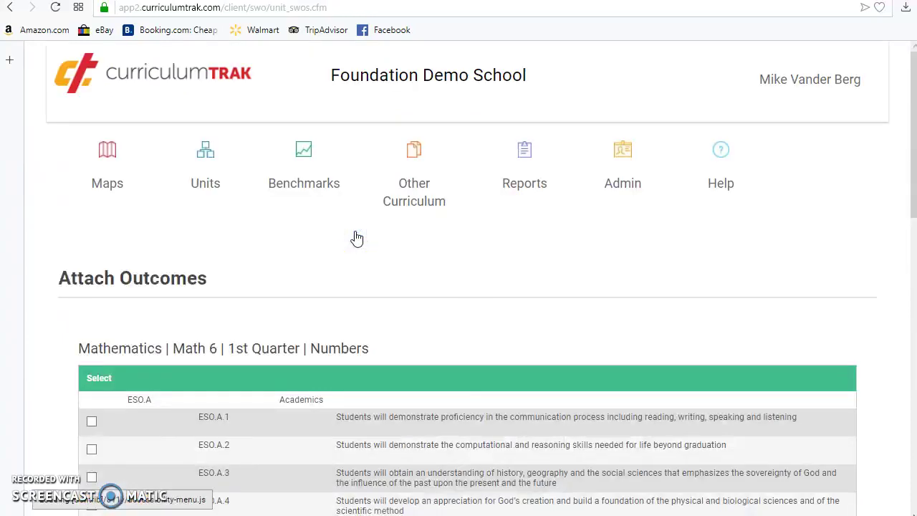
drag(905, 90, 894, 184)
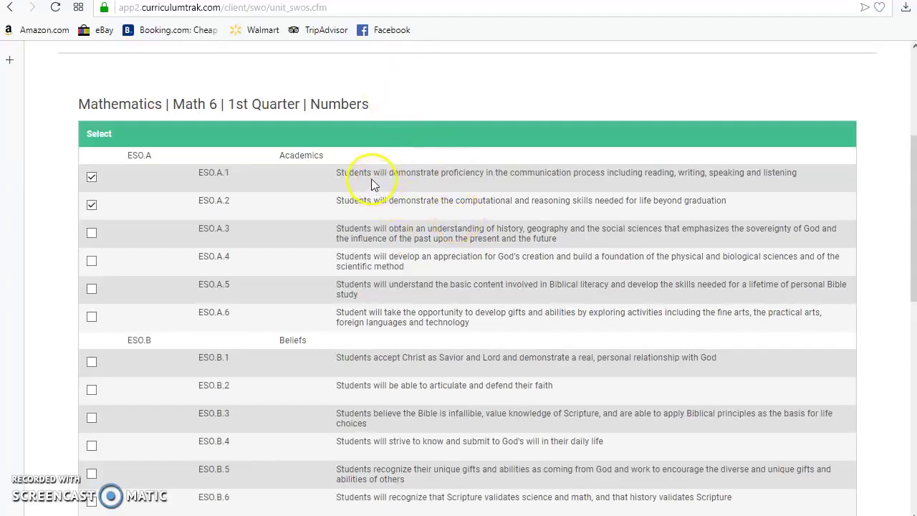
scroll(380, 195, down, 6)
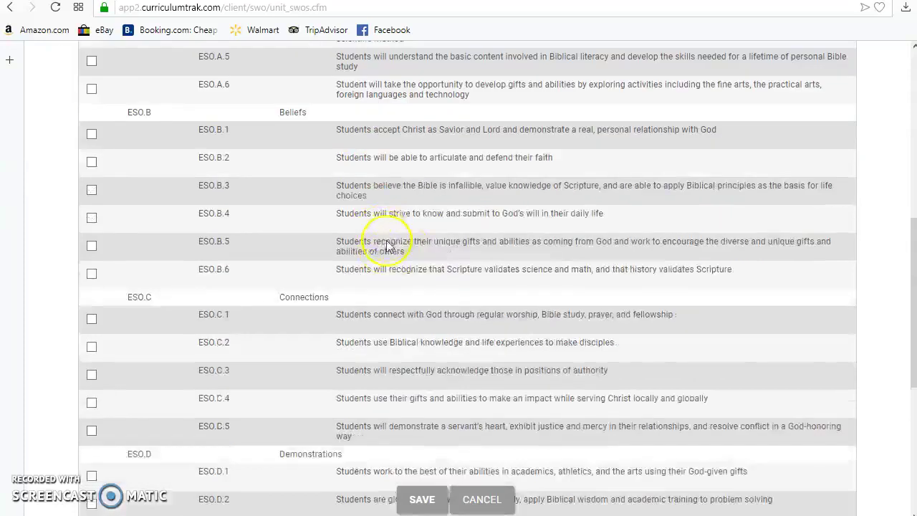
click(431, 437)
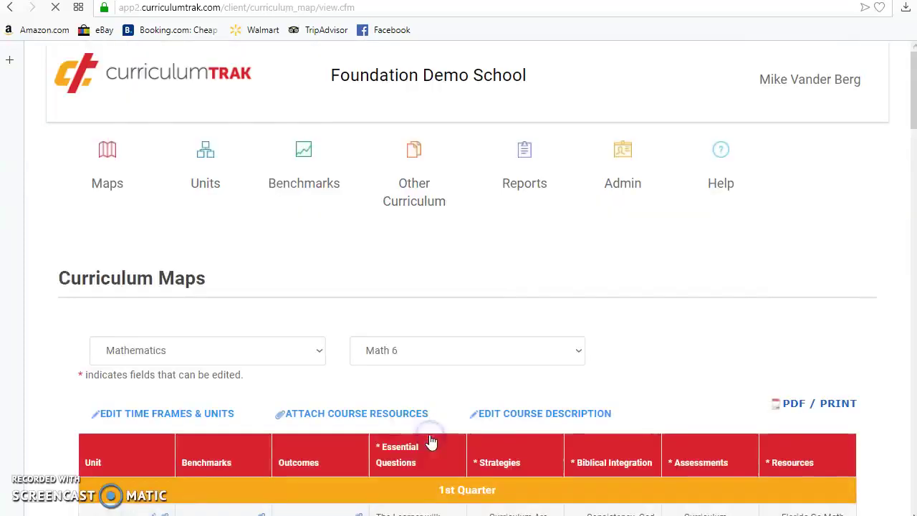
Open the outcome attachments for the Relationships in Geometry unit in the 4th Quarter.
scroll(429, 438, down, 3)
scroll(430, 437, down, 3)
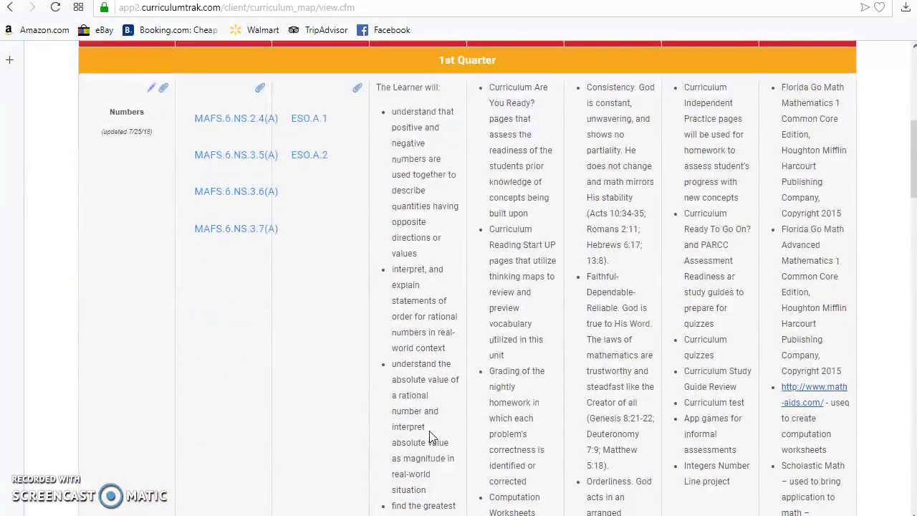
scroll(399, 246, down, 8)
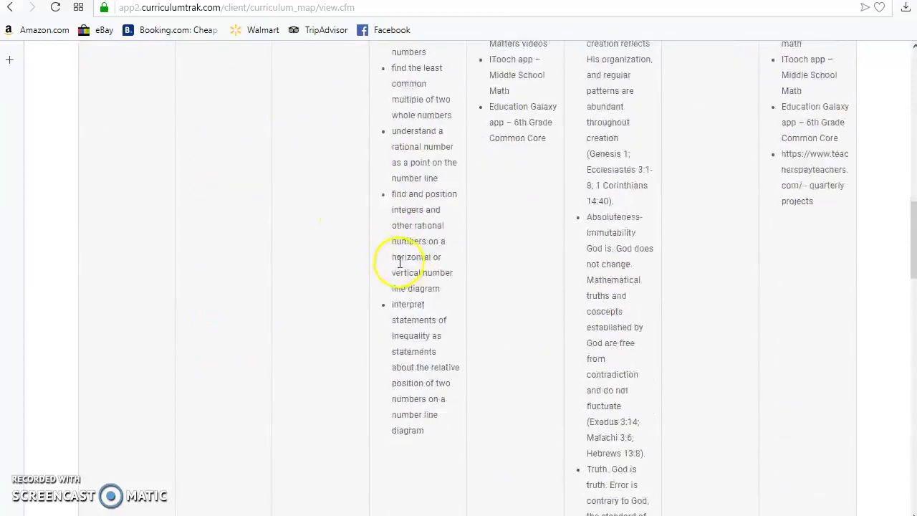
scroll(406, 276, down, 12)
scroll(410, 277, up, 2)
scroll(410, 277, down, 1)
scroll(410, 279, up, 5)
scroll(411, 279, down, 4)
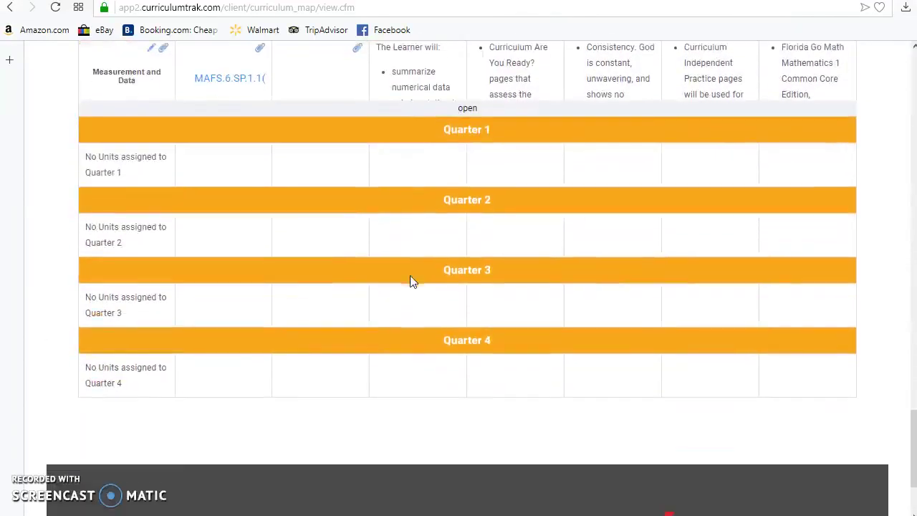
scroll(411, 279, up, 2)
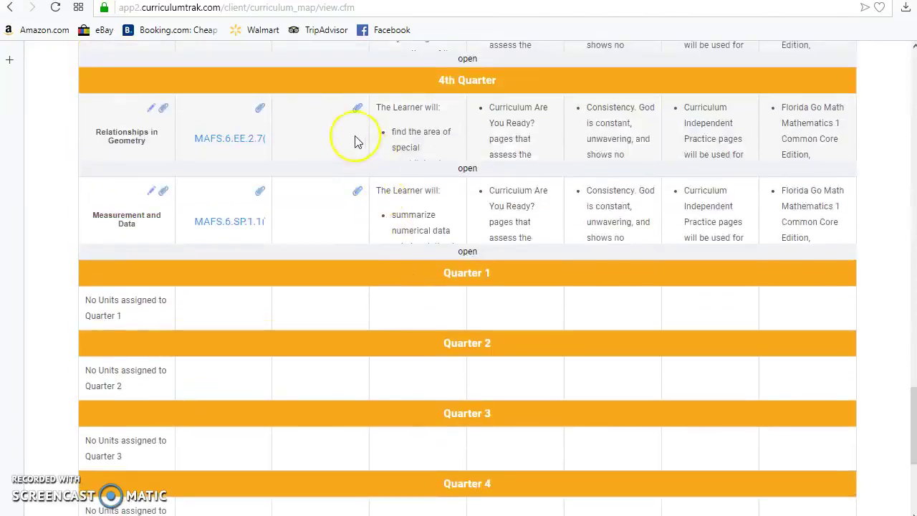
click(360, 111)
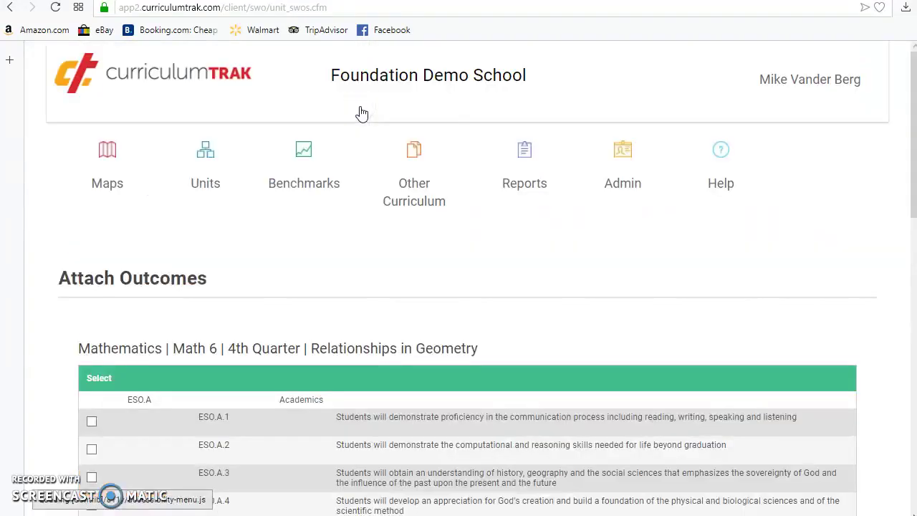
Attach outcomes ESO.B.2, ESO.C.2 and ESO.D.3 to the Relationships in Geometry unit and save.
scroll(379, 247, down, 2)
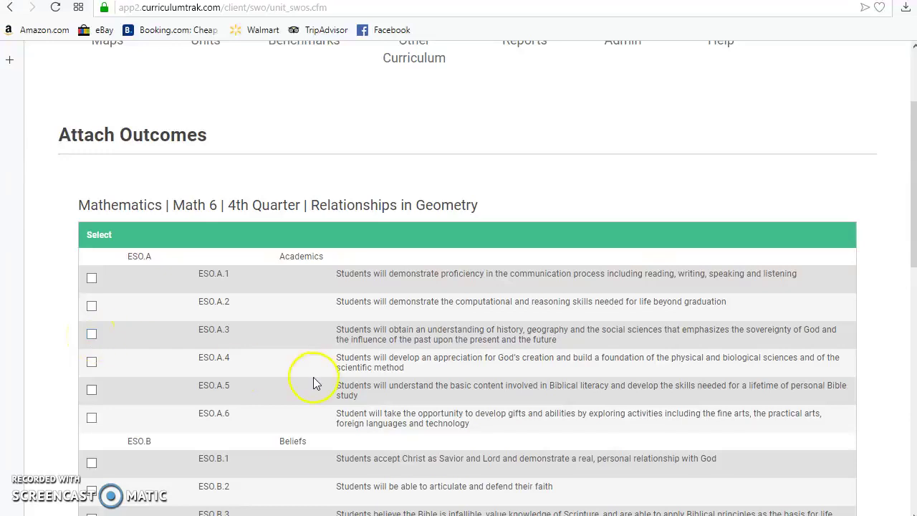
scroll(313, 383, down, 2)
scroll(373, 371, down, 1)
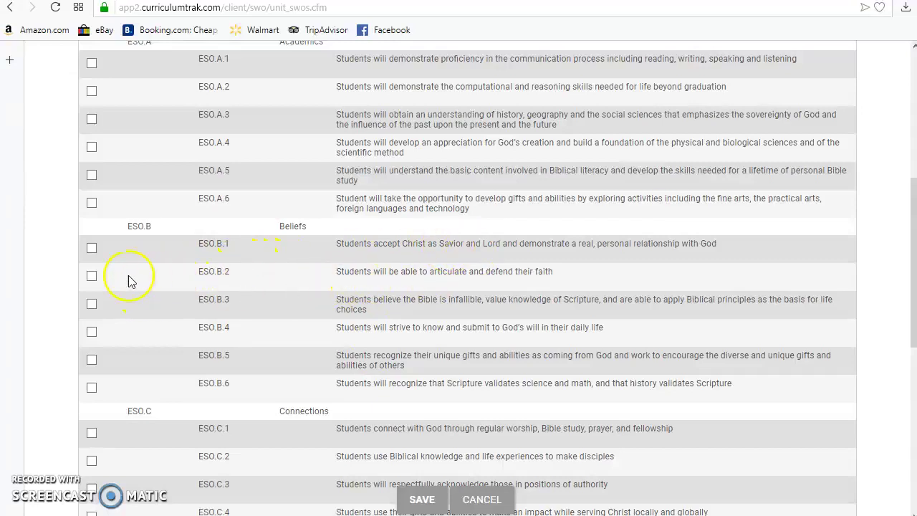
click(92, 276)
scroll(143, 285, down, 3)
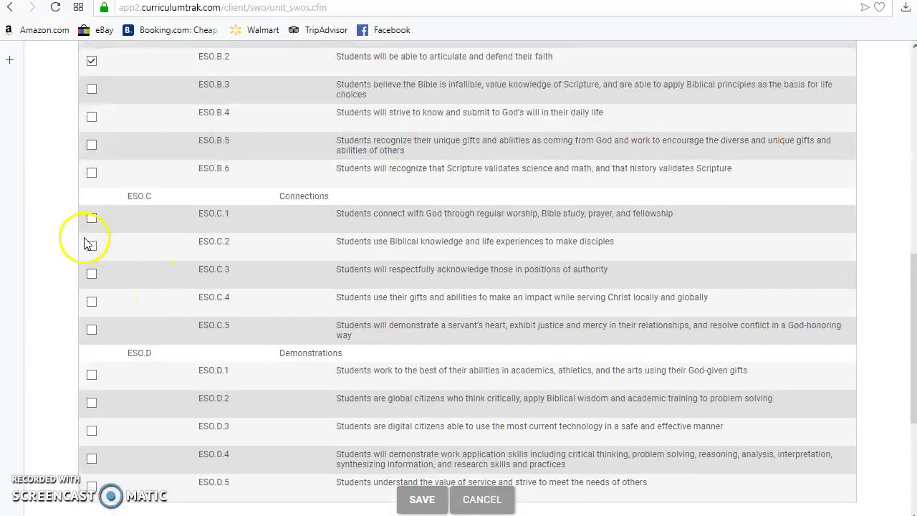
click(92, 246)
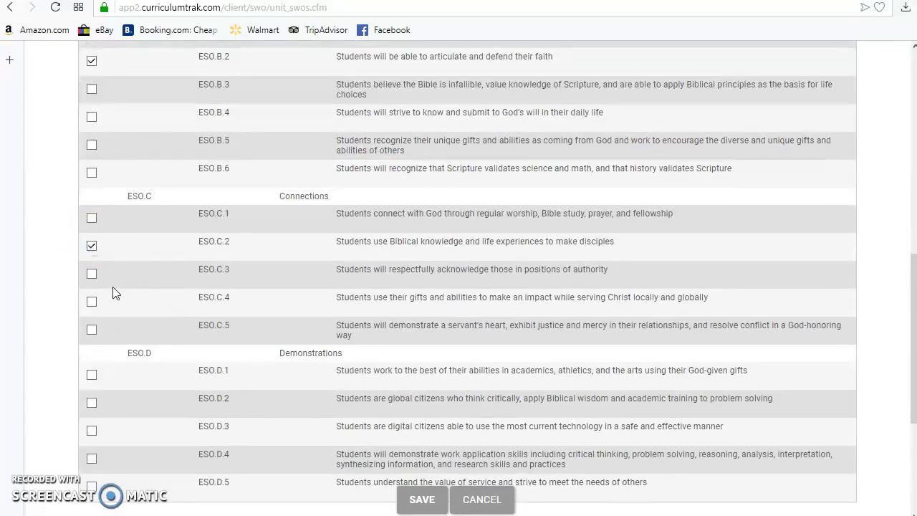
scroll(122, 297, down, 2)
scroll(117, 320, up, 1)
click(92, 358)
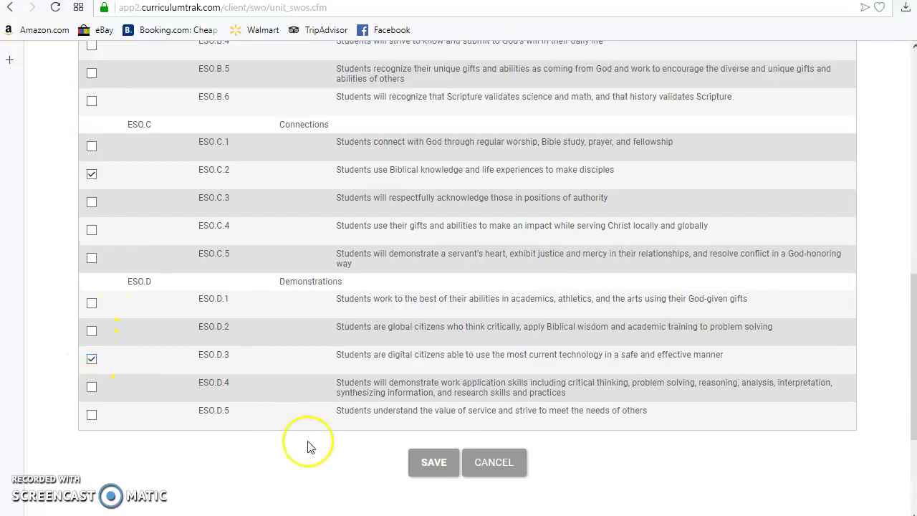
click(434, 462)
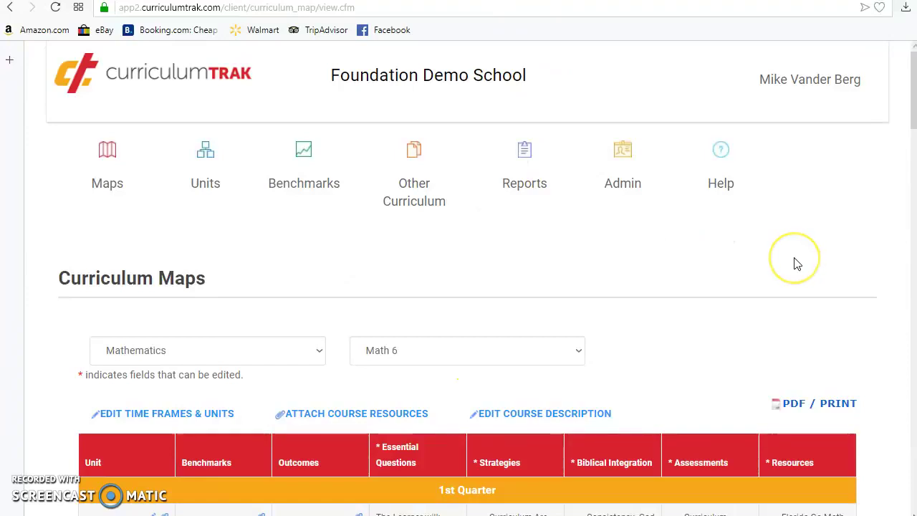
Expand the 1st Quarter Numbers unit, view the details of outcome ESO.A.1, and close them.
scroll(796, 263, down, 2)
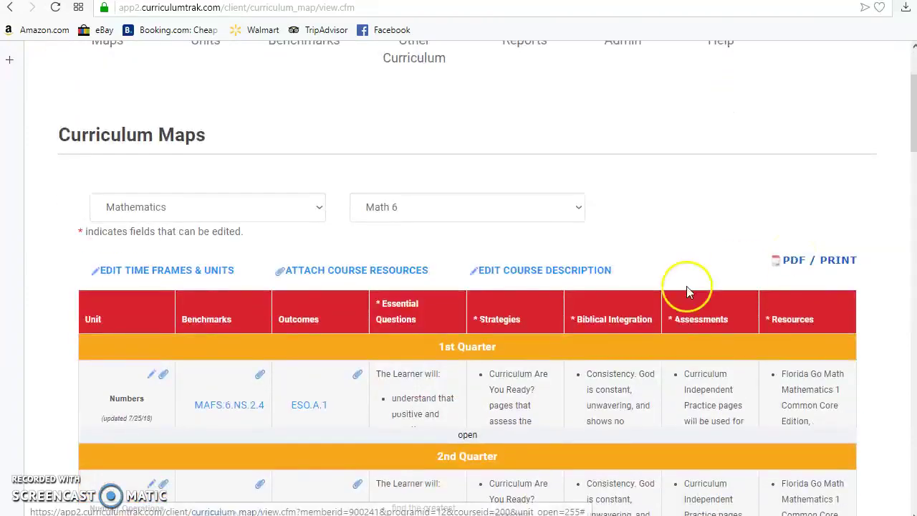
click(464, 434)
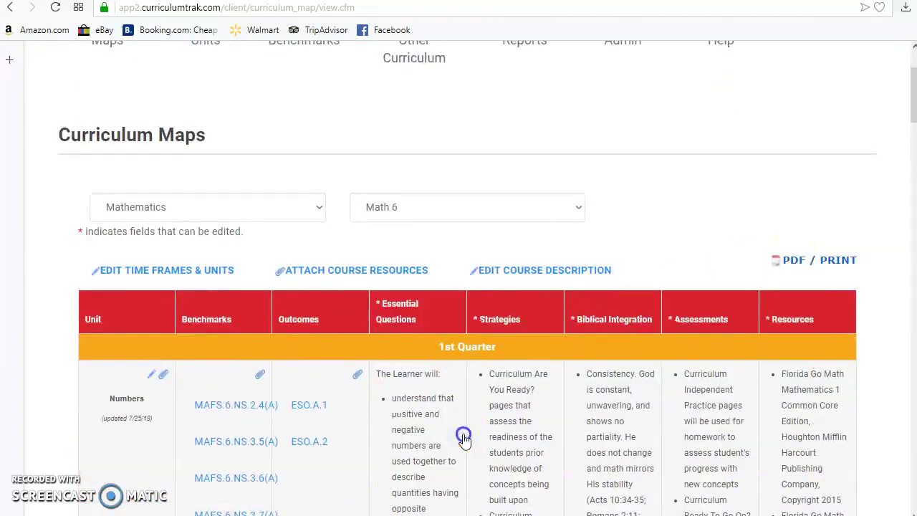
click(304, 406)
scroll(316, 414, down, 2)
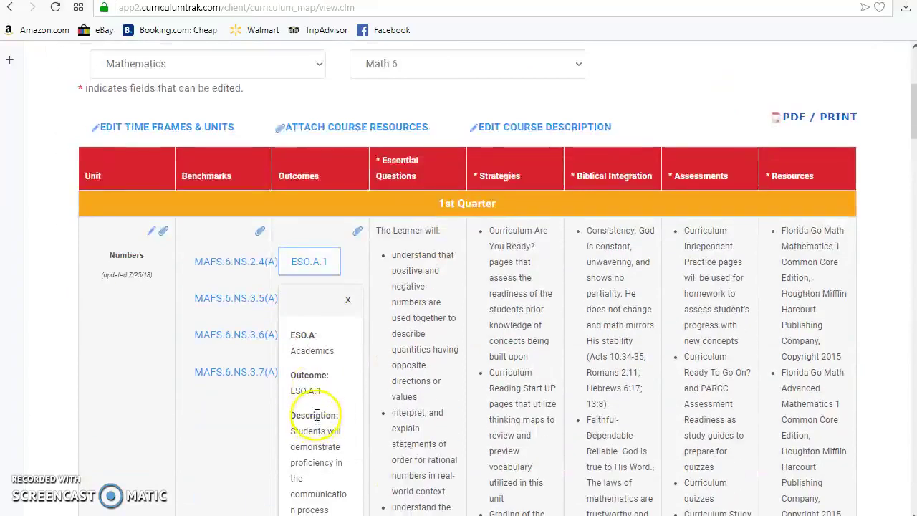
click(348, 299)
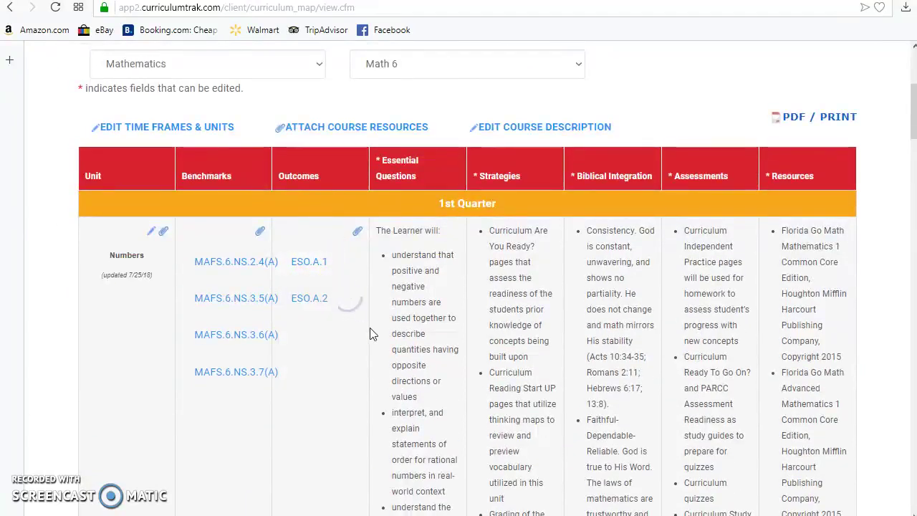
Open the Math 6 unit plan for 1st Quarter - Numbers.
scroll(370, 333, up, 4)
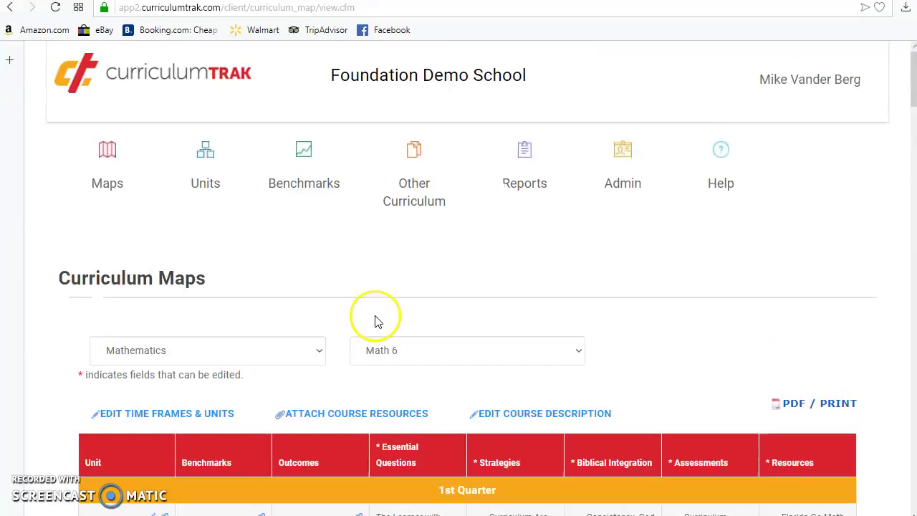
mouse_move(196, 177)
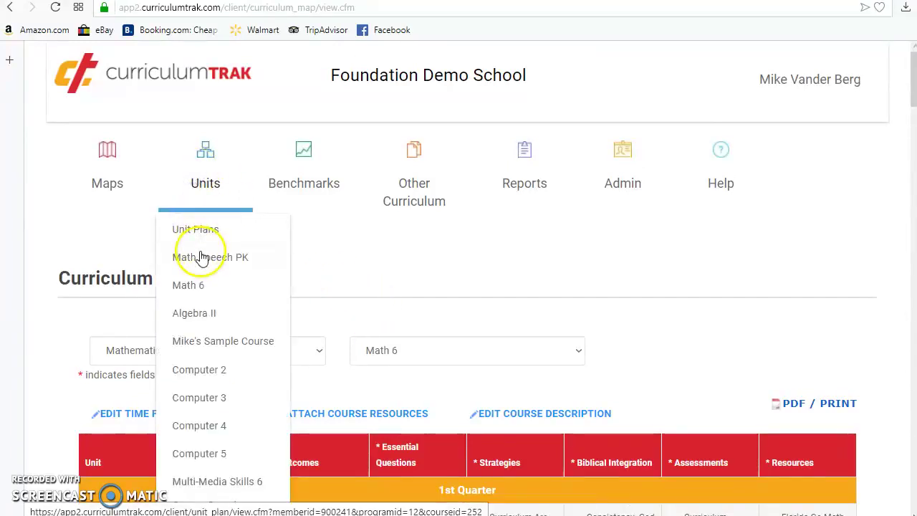
click(202, 285)
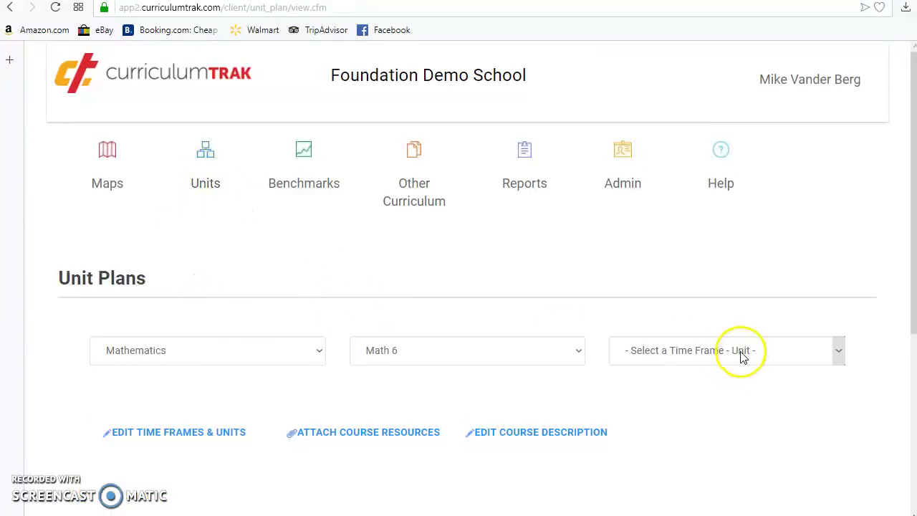
click(743, 357)
click(696, 384)
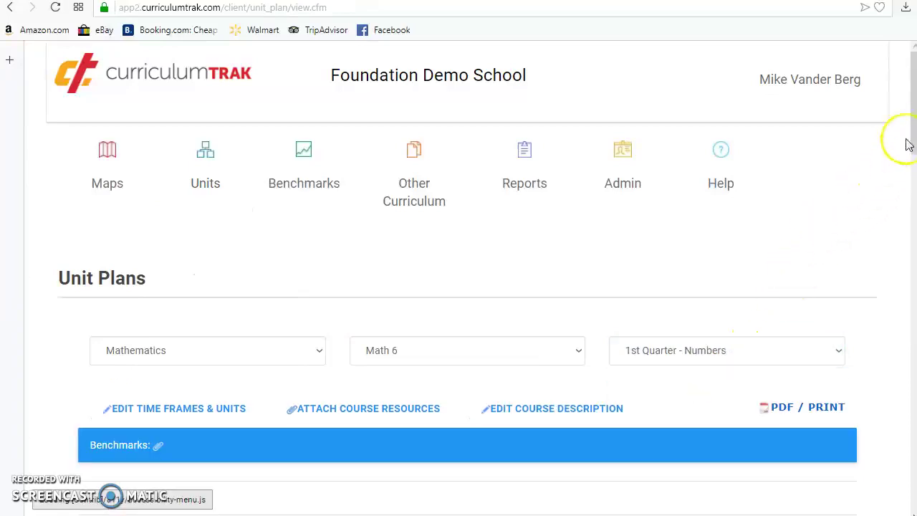
Review the School-Wide Outcomes section of the Numbers unit plan.
drag(910, 103, 902, 219)
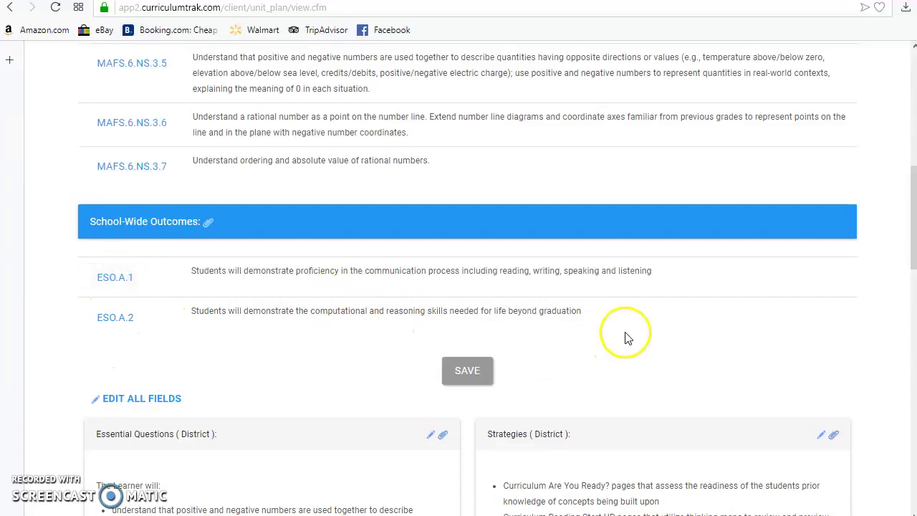
drag(913, 198, 886, 82)
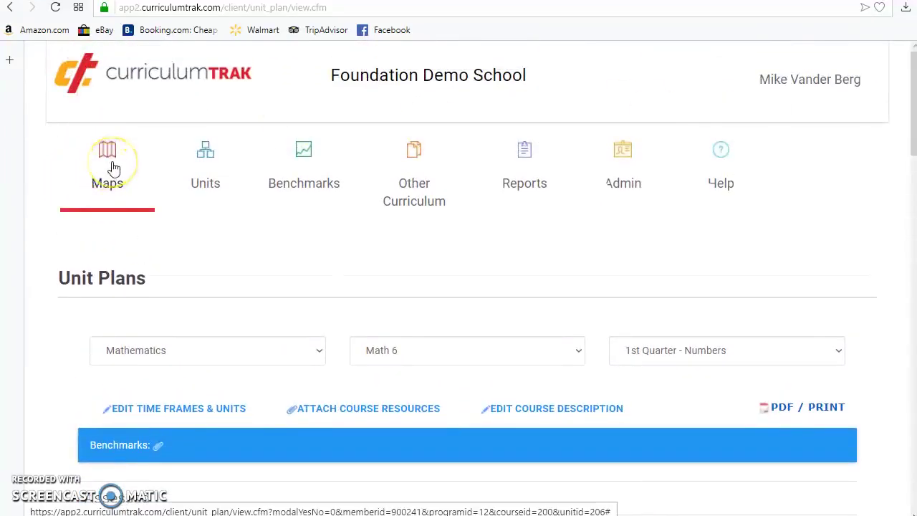
drag(913, 81, 900, 195)
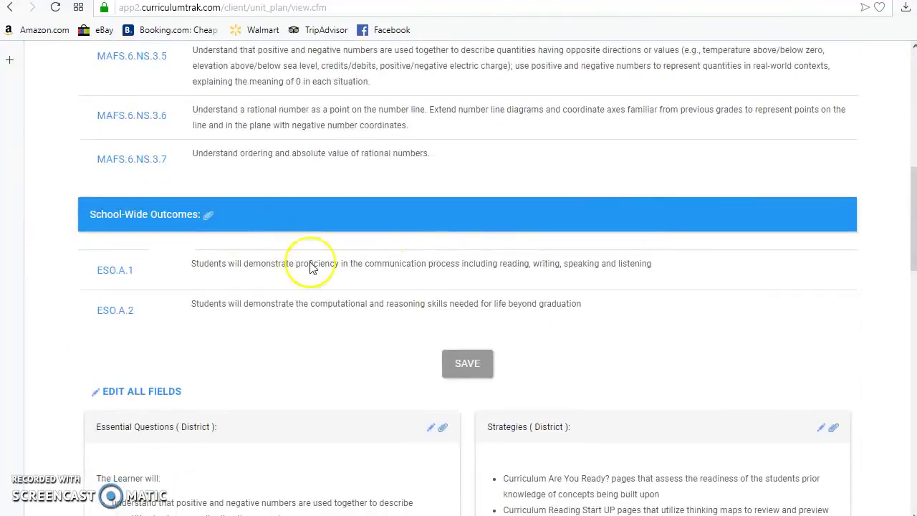
scroll(308, 265, up, 4)
scroll(318, 270, up, 4)
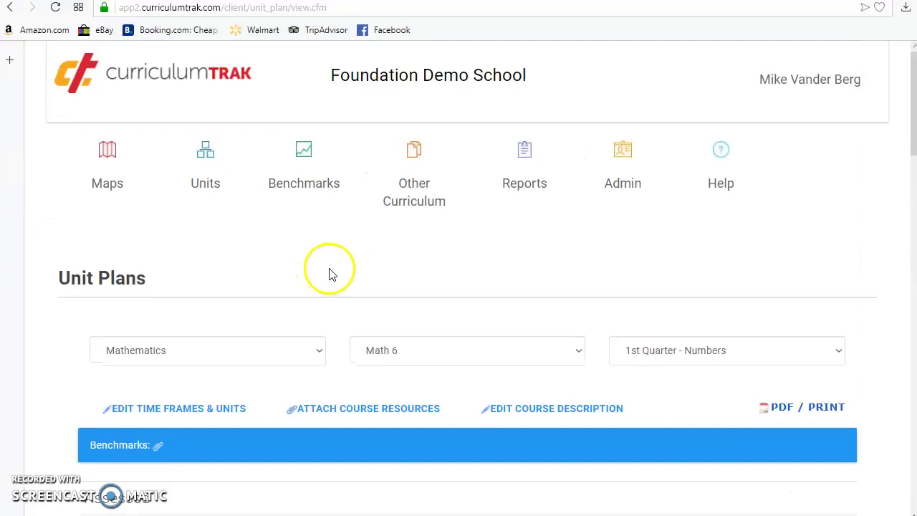
Open the Outcomes Map report for Mathematics and set it to All Grades.
click(538, 181)
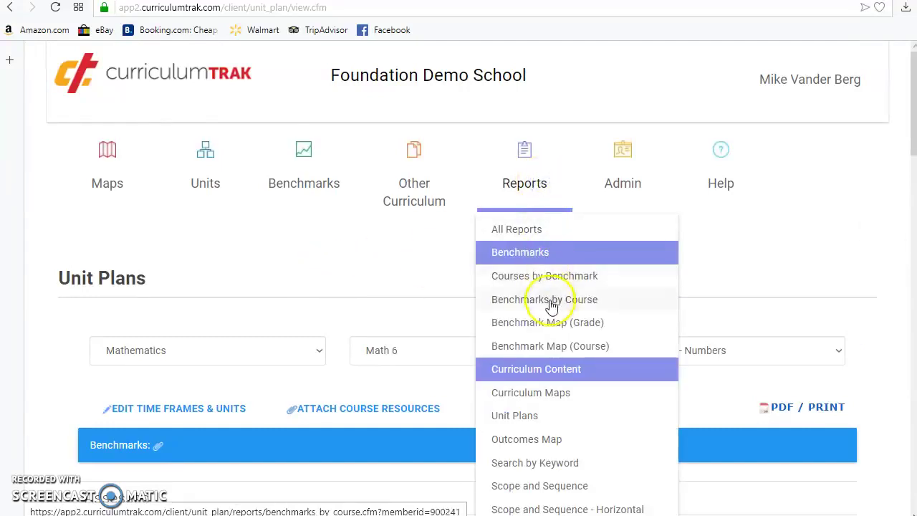
scroll(551, 307, down, 1)
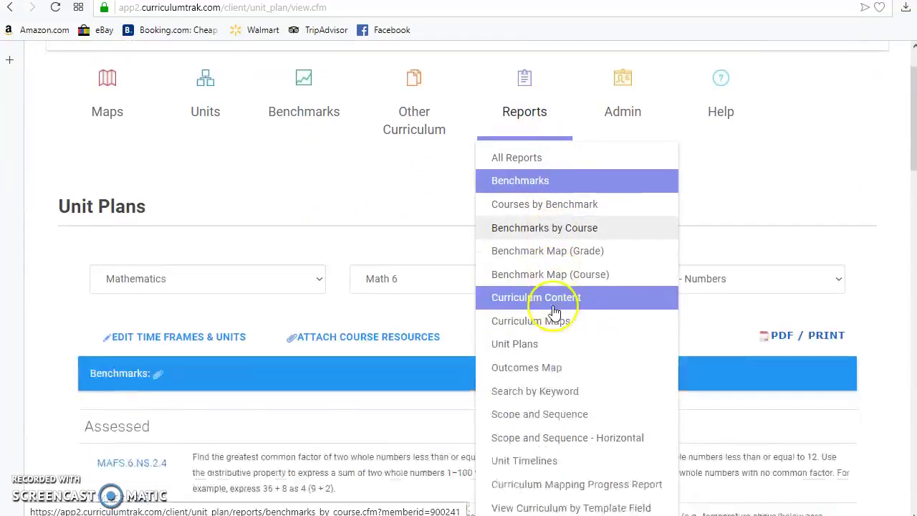
click(538, 372)
scroll(471, 323, down, 1)
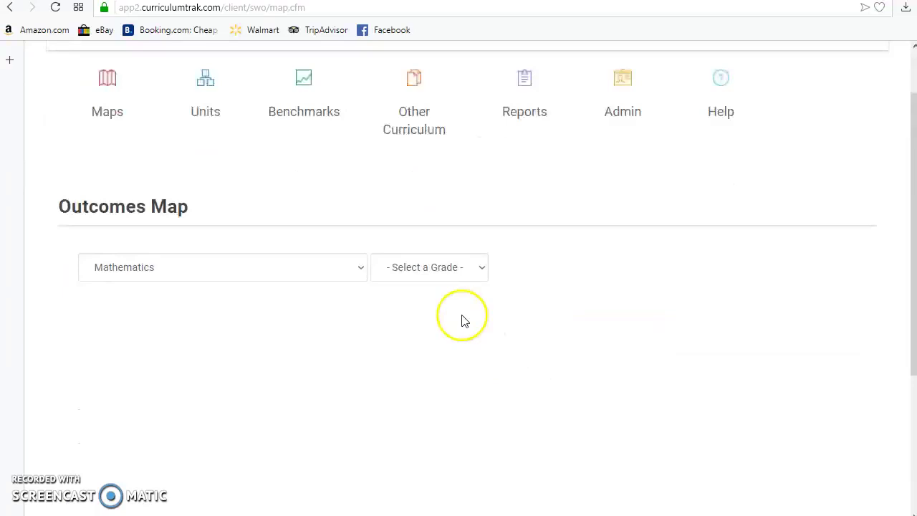
click(446, 265)
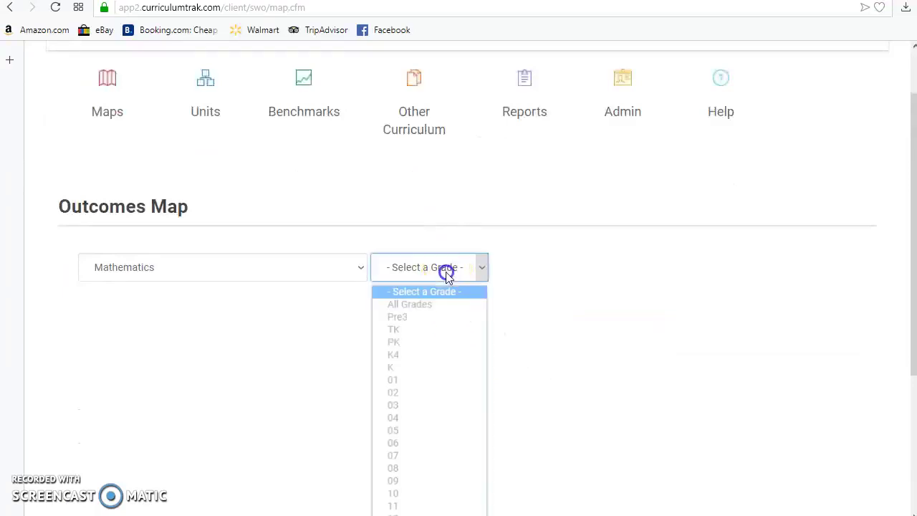
click(419, 304)
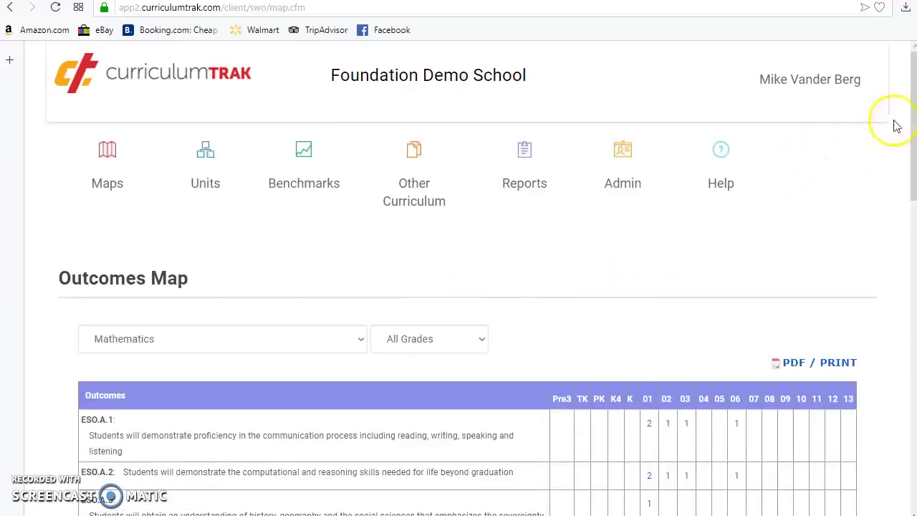
Examine the outcomes and grade columns in the Outcomes Map, including the description of ESO.A.1.
drag(914, 75, 910, 168)
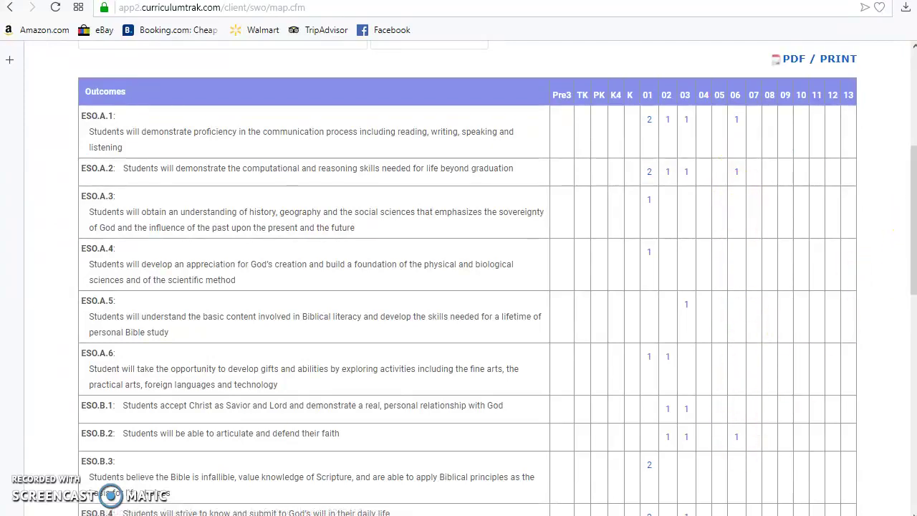
drag(911, 218, 911, 182)
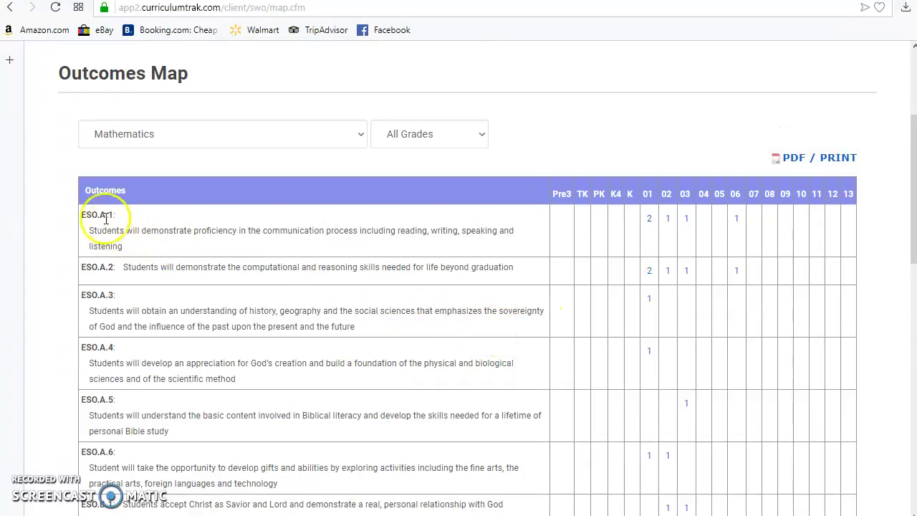
drag(92, 214, 139, 239)
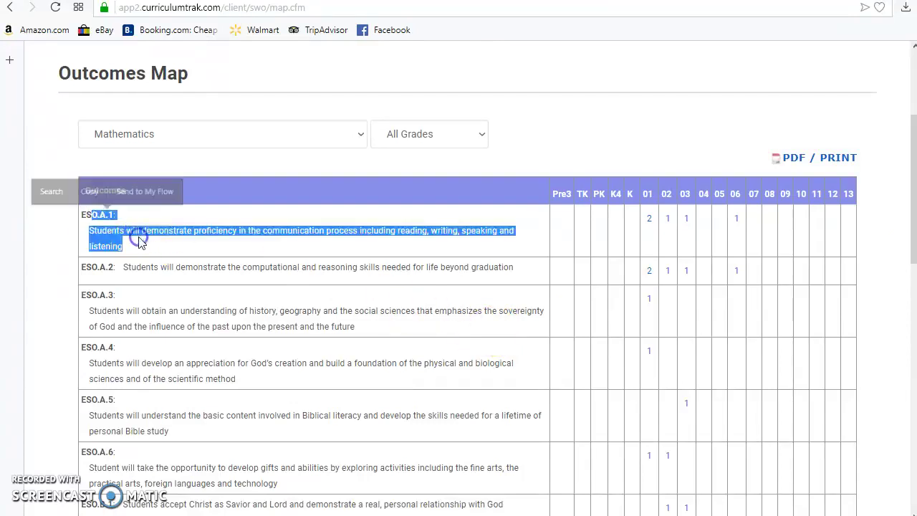
click(139, 240)
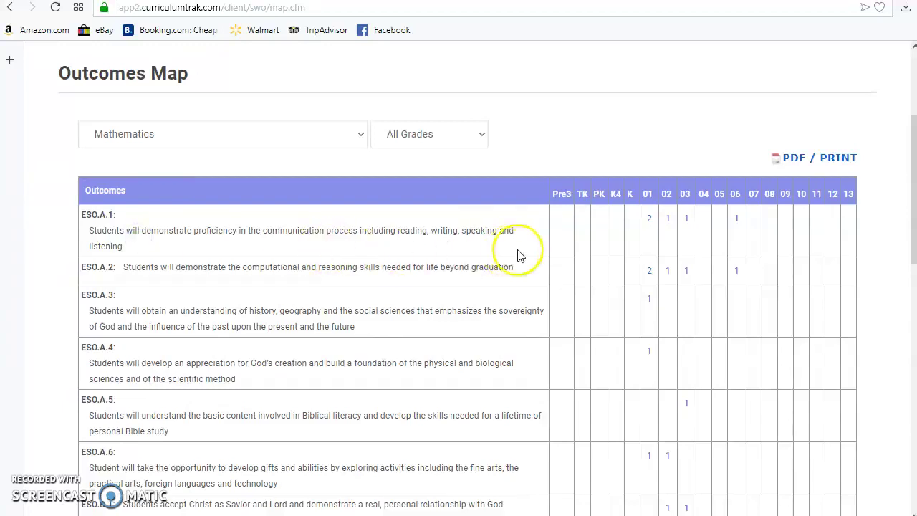
View the courses and units attached to outcome ESO.A.1 for grades 01 and 02, returning to the map after each.
click(669, 224)
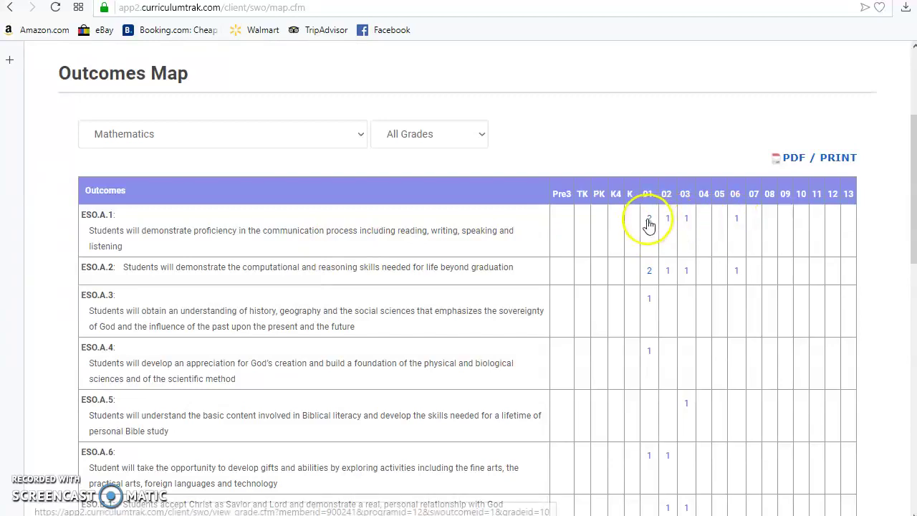
click(649, 224)
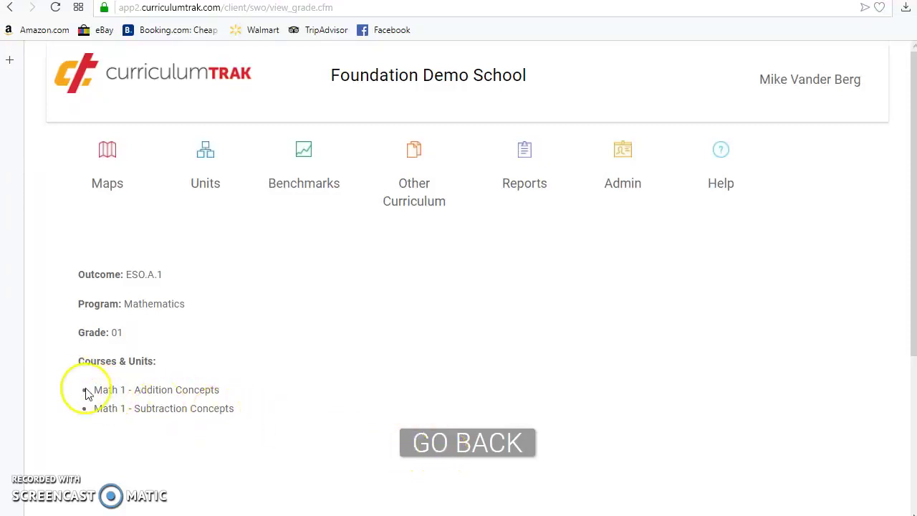
drag(94, 390, 231, 393)
click(463, 445)
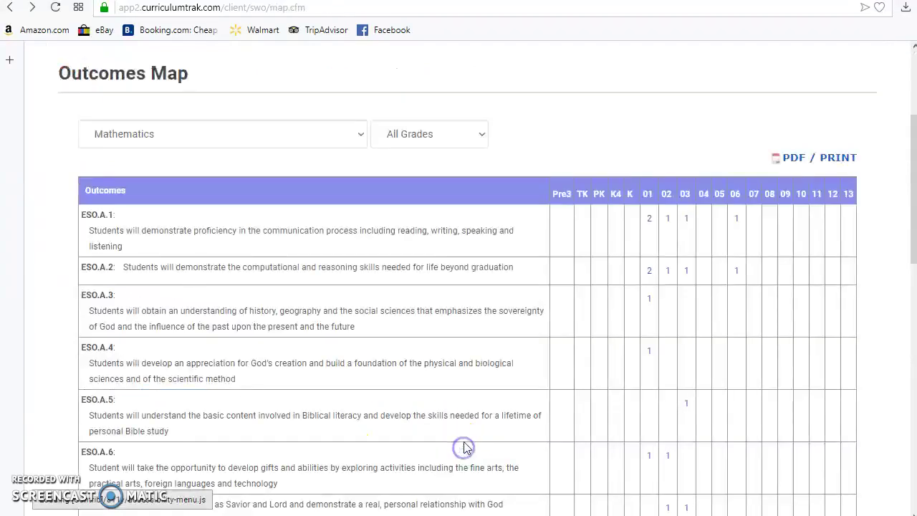
click(669, 219)
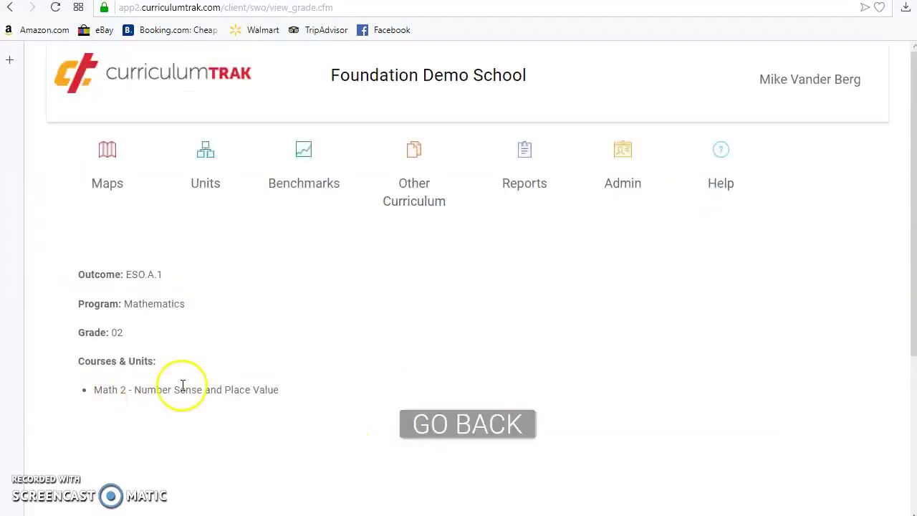
click(491, 427)
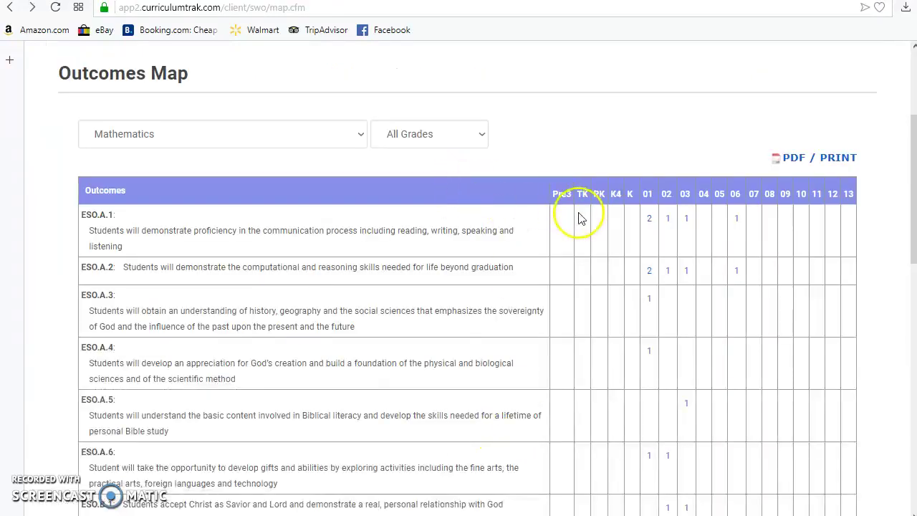
scroll(584, 221, down, 4)
scroll(584, 217, up, 5)
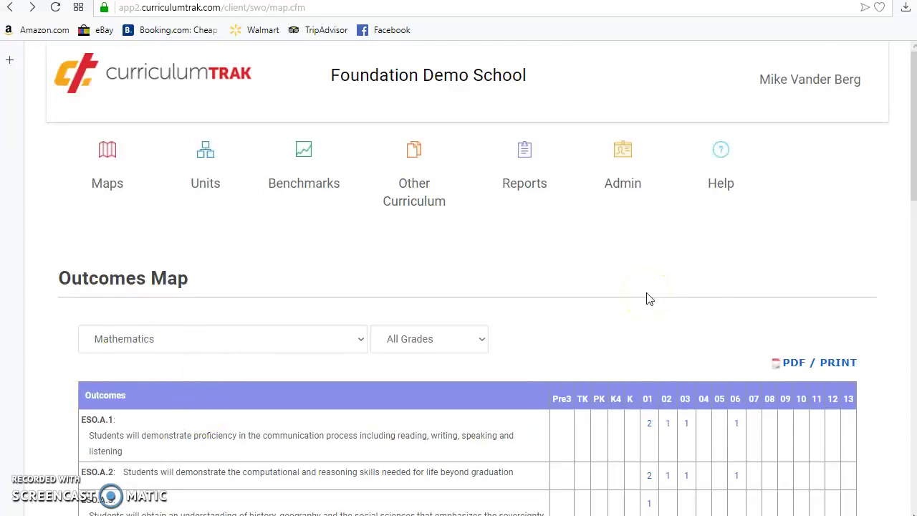
click(747, 351)
scroll(748, 353, down, 2)
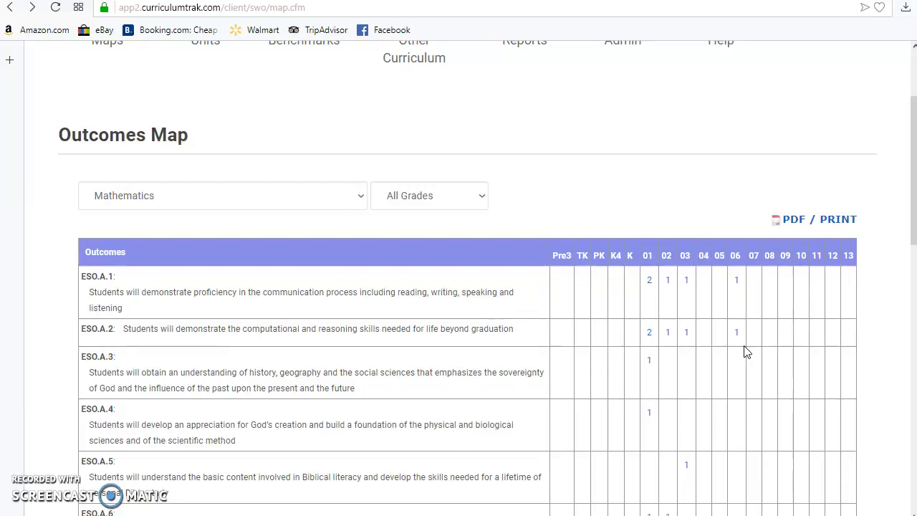
scroll(745, 352, up, 2)
click(532, 236)
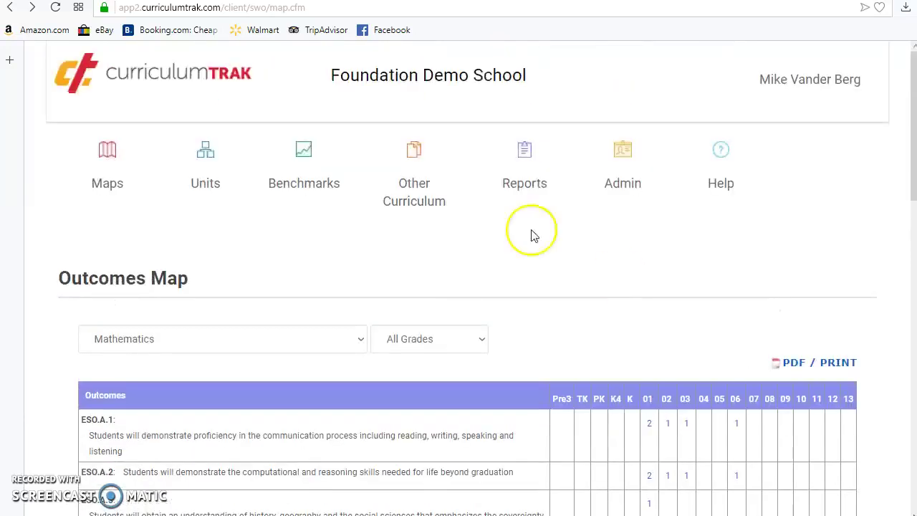
Open the full performance standards and benchmarks listing for Mathematics.
click(281, 189)
click(303, 234)
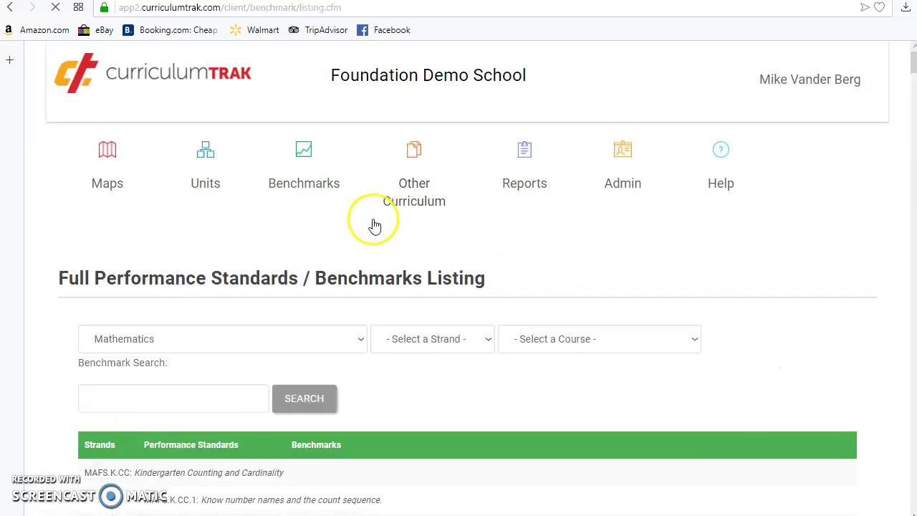
scroll(375, 225, down, 1)
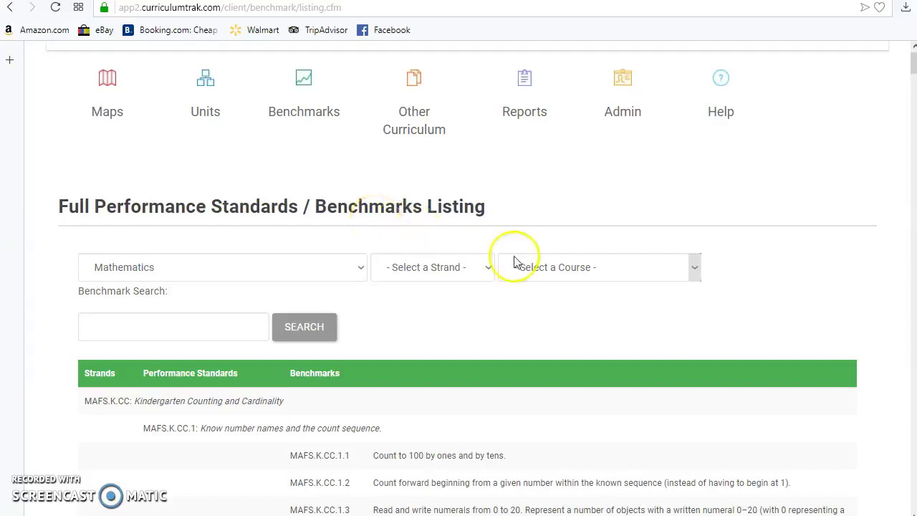
scroll(771, 313, down, 2)
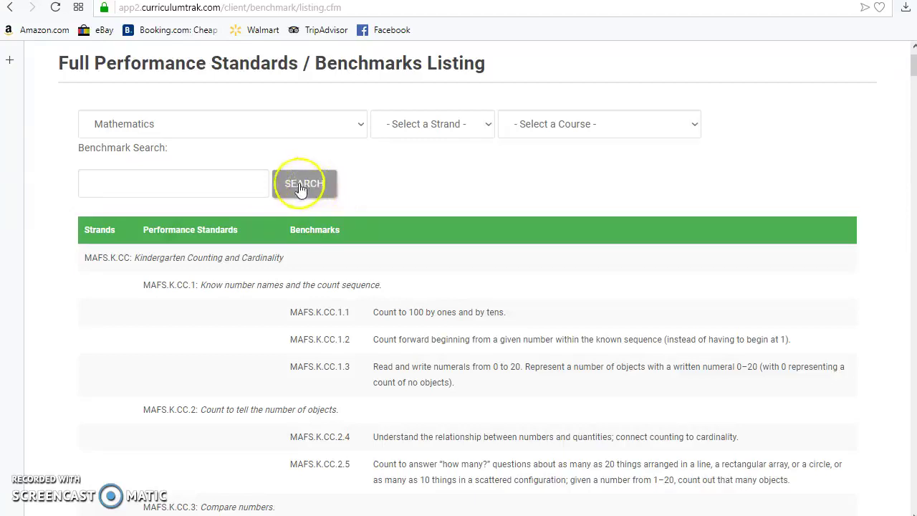
Switch the benchmarks listing to the Science program and look over its kindergarten benchmarks.
click(294, 131)
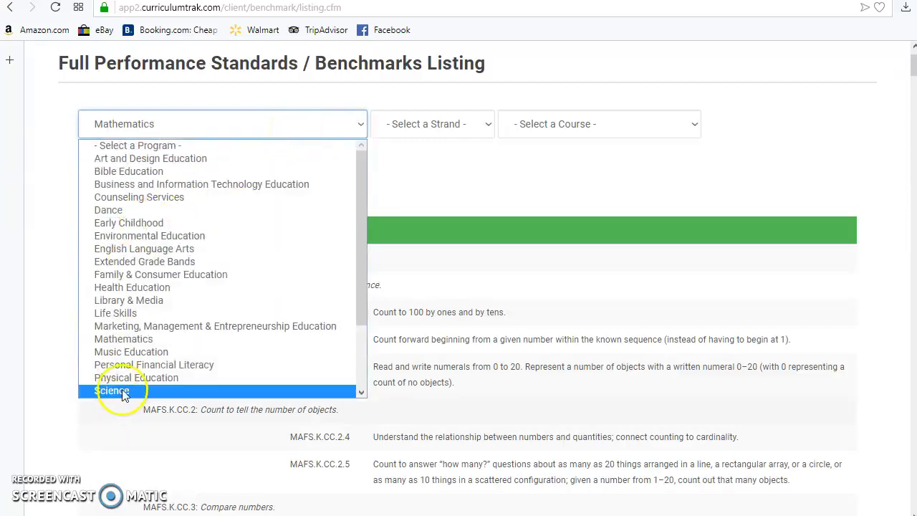
click(114, 390)
scroll(418, 394, down, 3)
scroll(418, 394, down, 1)
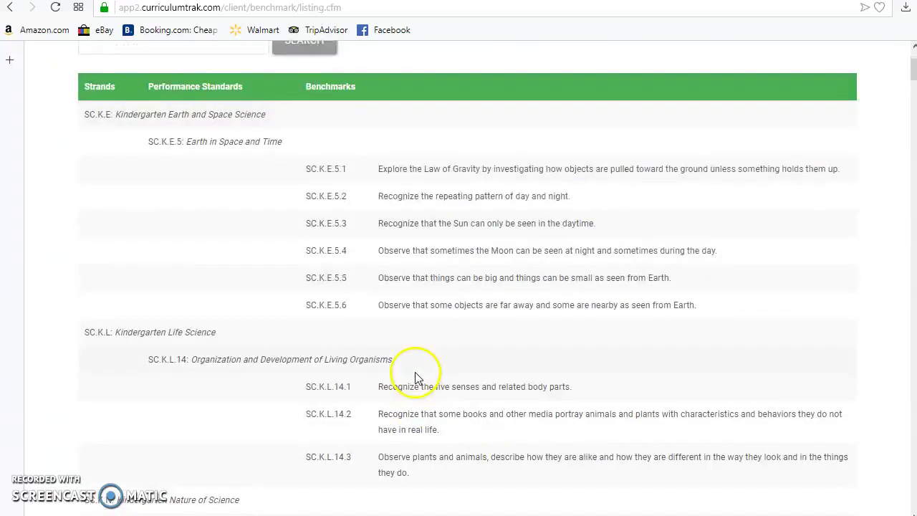
scroll(418, 379, up, 2)
Switch the benchmarks listing to the Social Studies program.
click(270, 201)
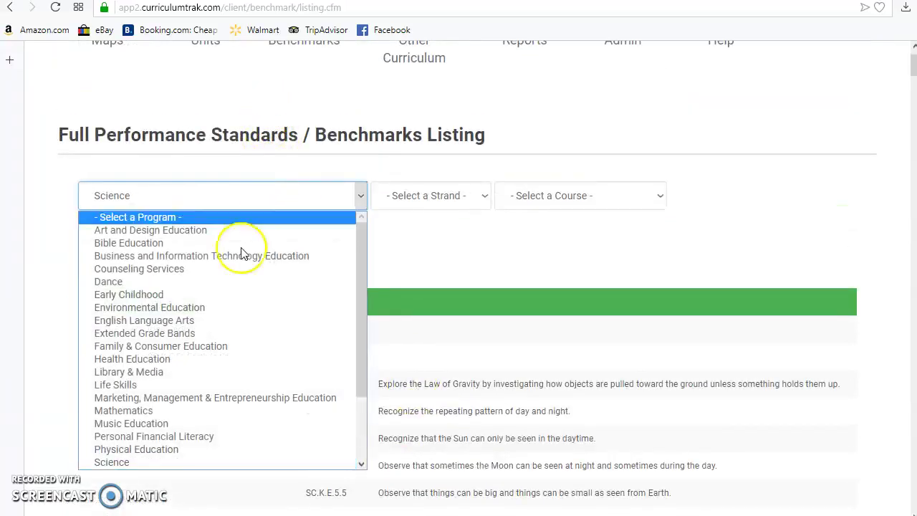
scroll(185, 443, down, 3)
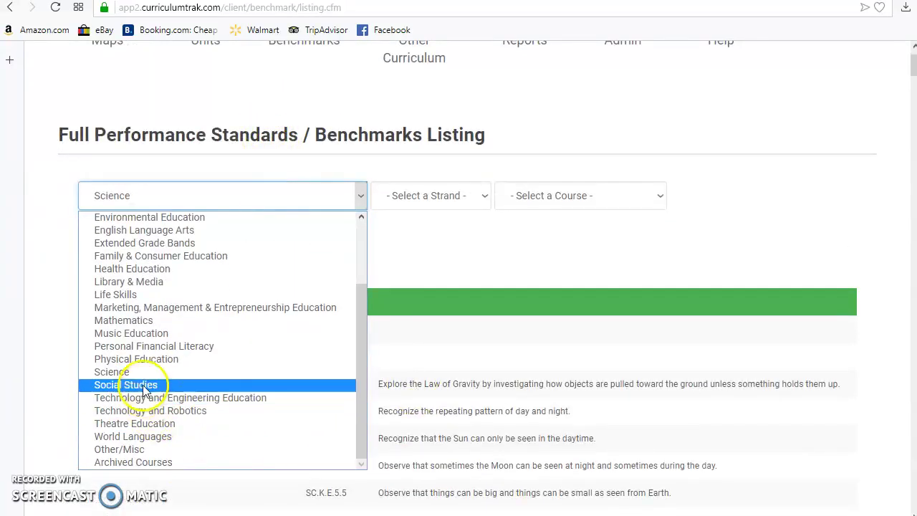
click(142, 385)
scroll(614, 277, down, 4)
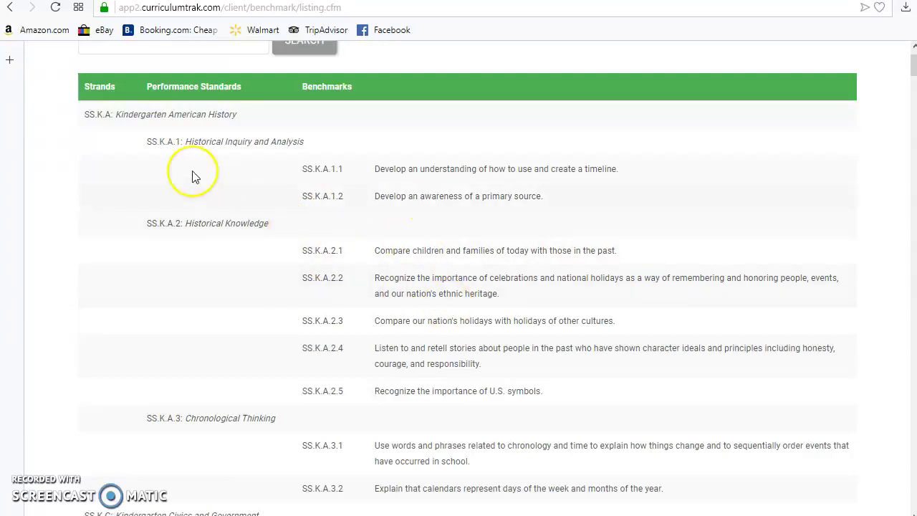
Examine the Social Studies strands from Kindergarten American History through Grade 1 American History, then return to the listing's start.
drag(116, 115, 421, 280)
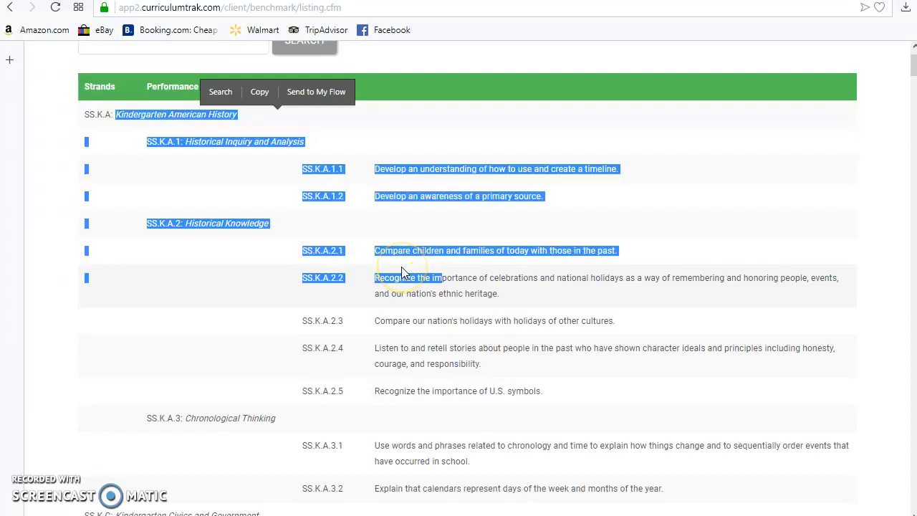
scroll(401, 267, down, 5)
scroll(405, 271, down, 7)
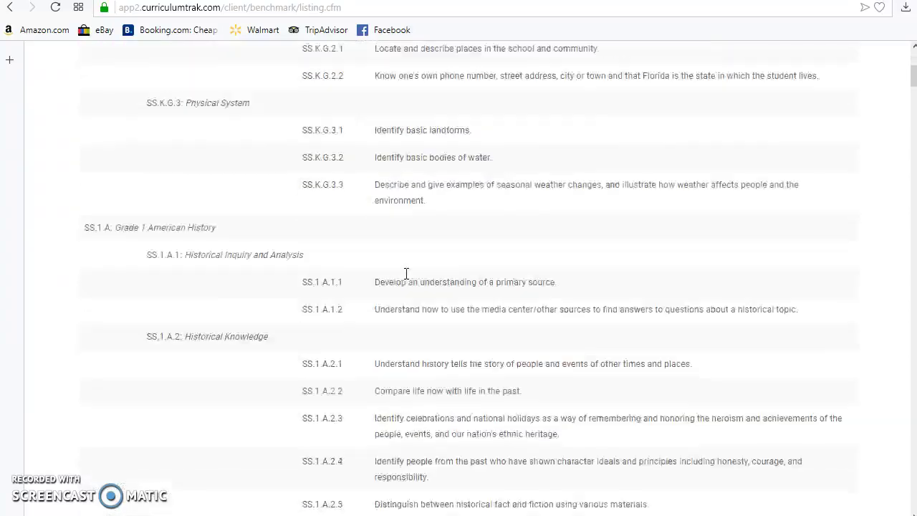
double_click(158, 192)
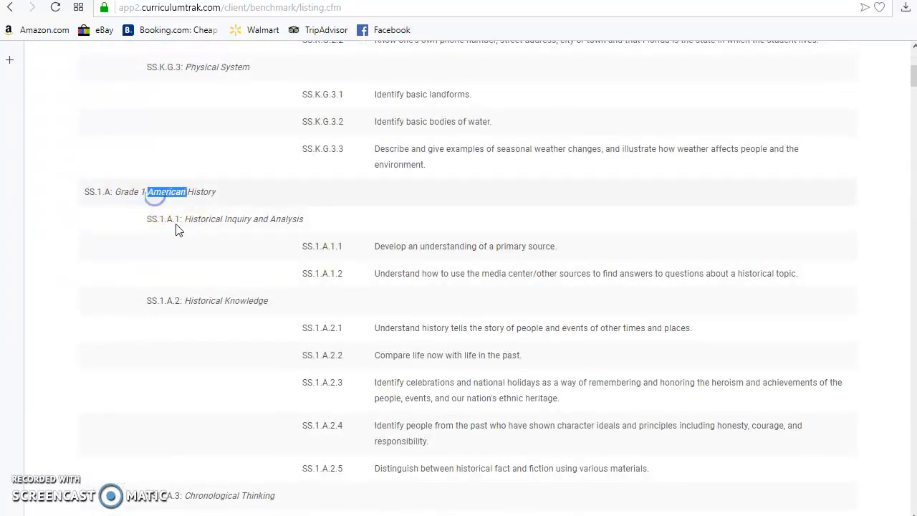
scroll(469, 382, up, 20)
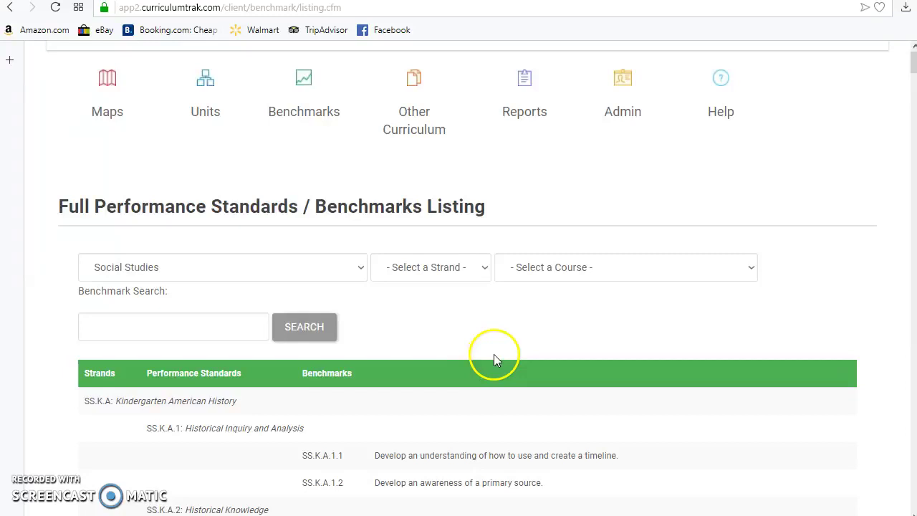
click(652, 367)
scroll(651, 368, up, 1)
click(642, 358)
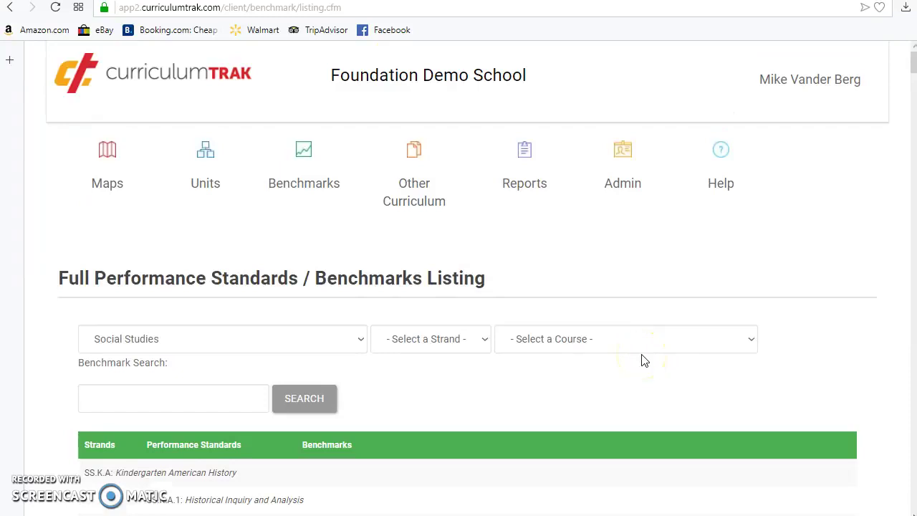